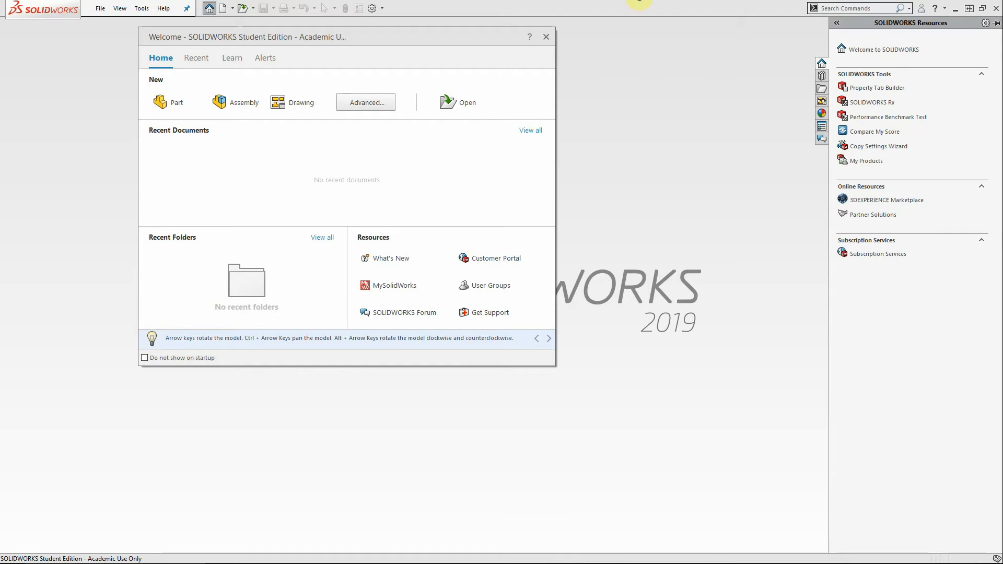
Create a new part and set its overall drafting standard to ANSI
left_click(164, 107)
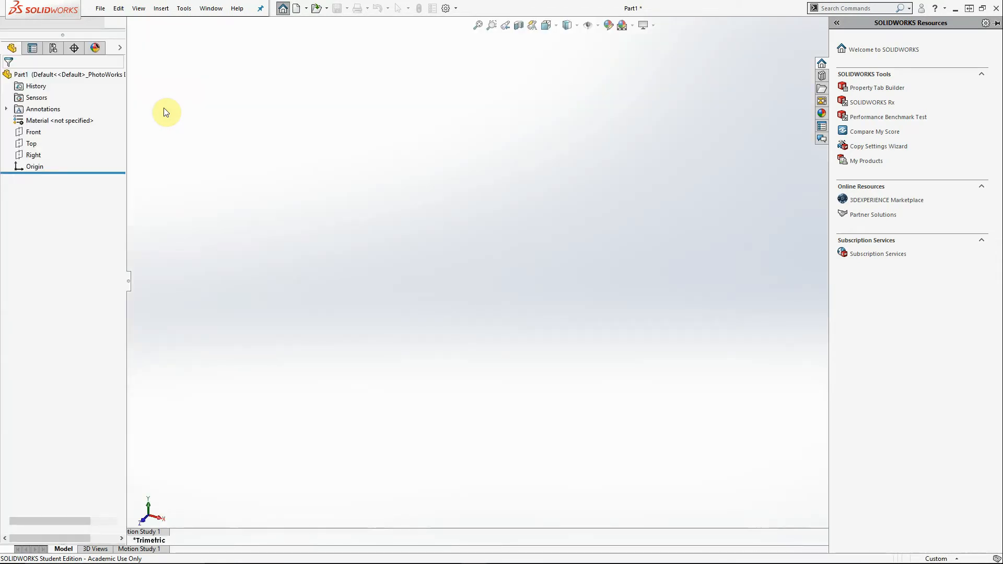
left_click(456, 8)
left_click(460, 19)
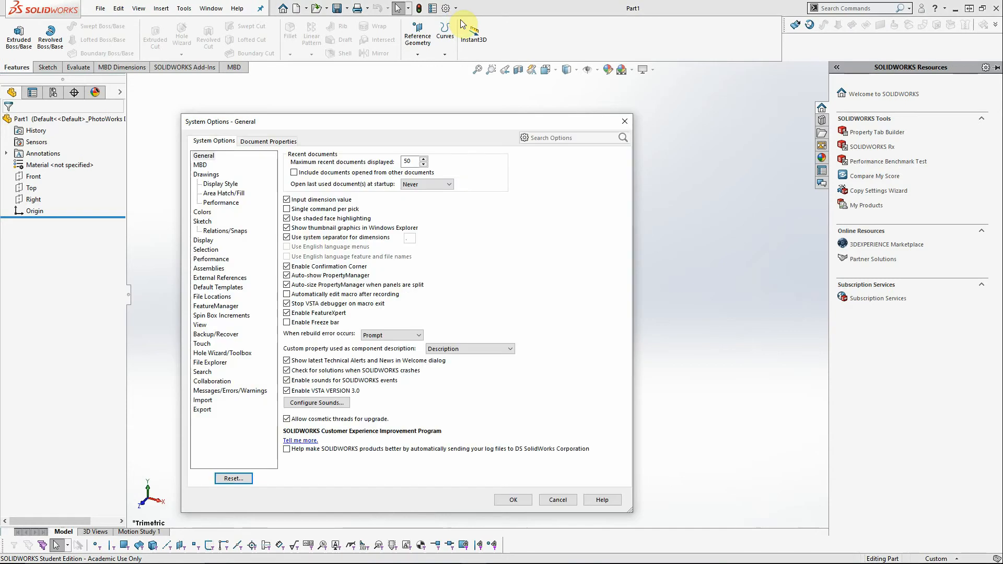
left_click(282, 145)
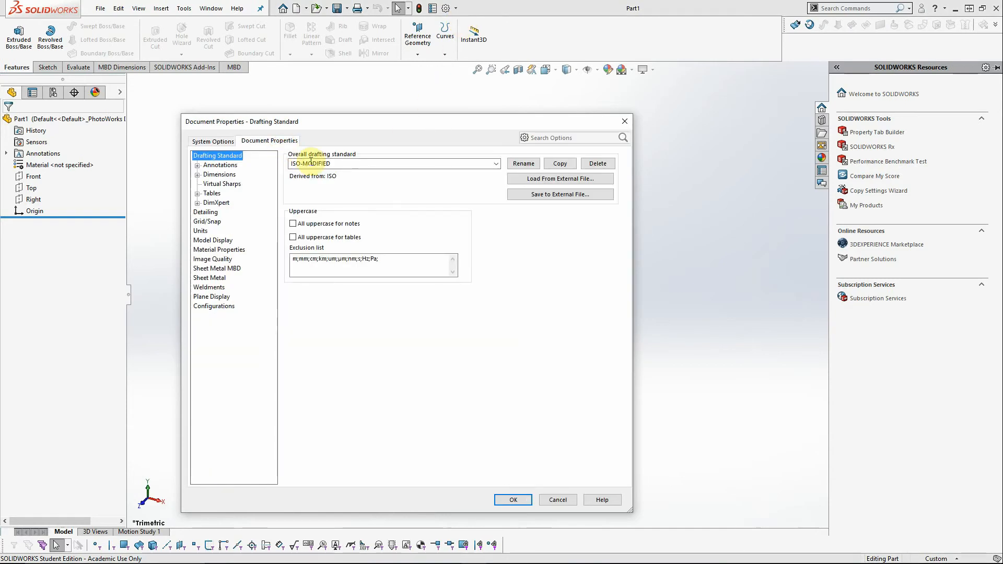
left_click(495, 164)
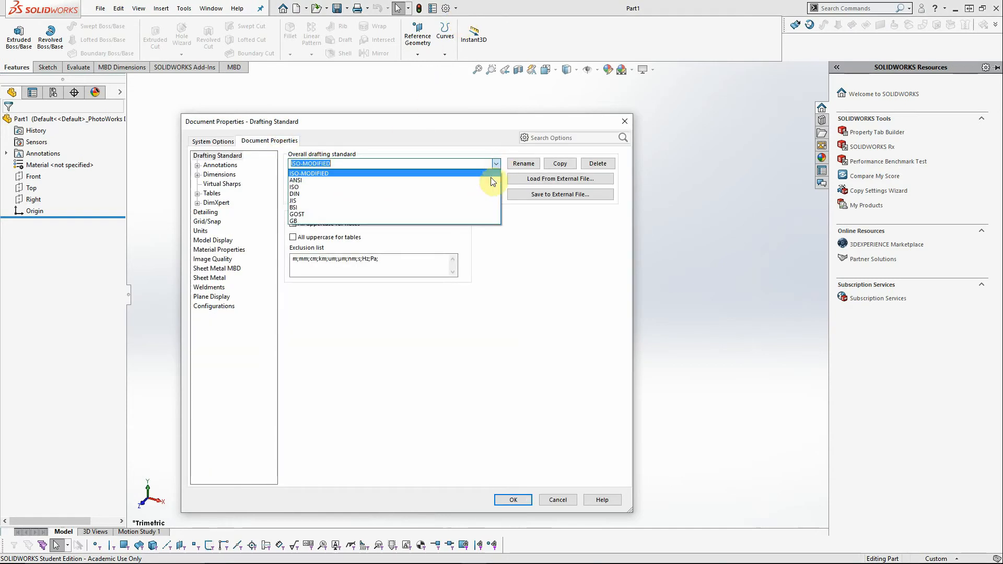
left_click(488, 173)
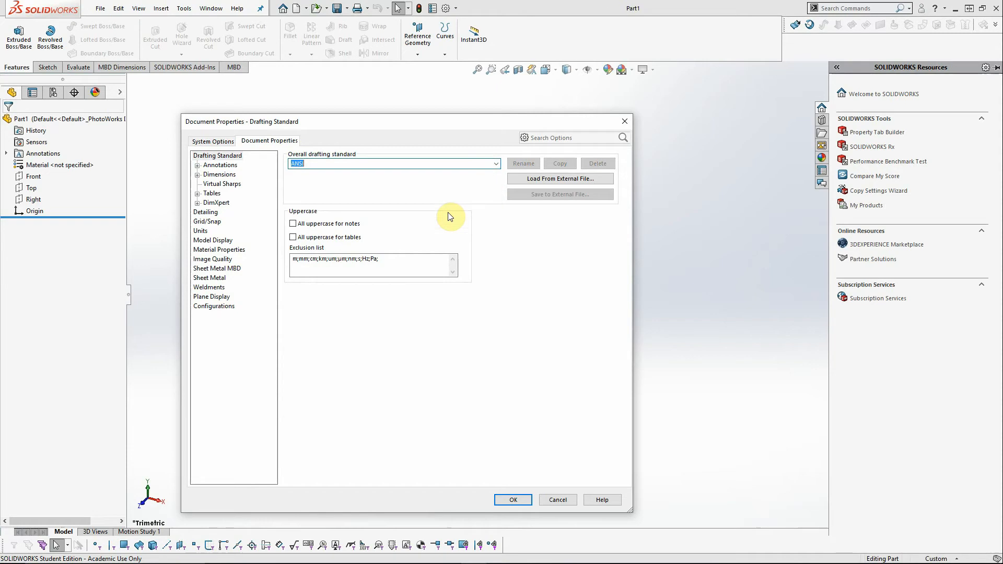
Set the part's unit system to MMGS (millimeter, gram, second) and apply the document properties
left_click(200, 230)
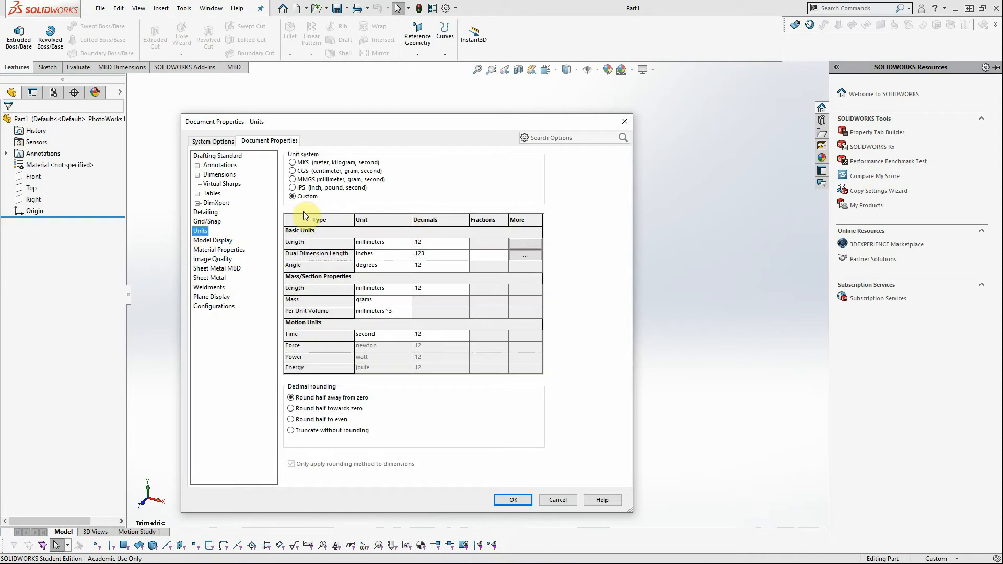
left_click(292, 180)
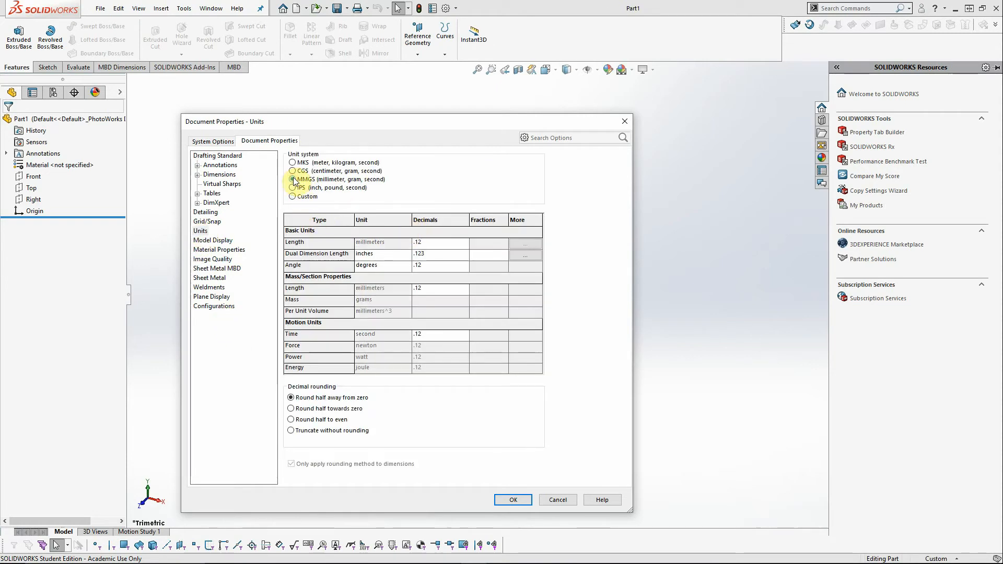
left_click(509, 504)
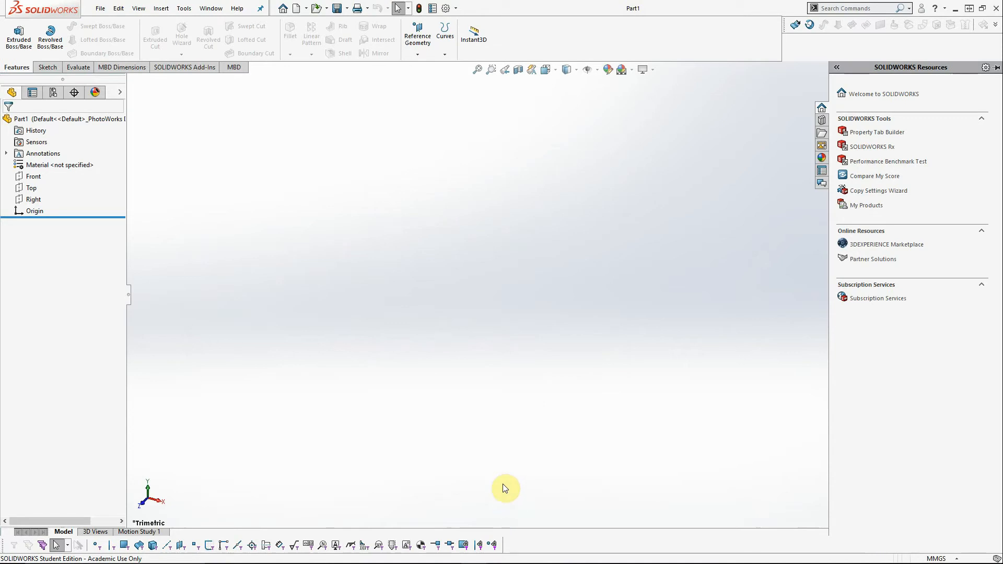
Turn on the display of origins and start a sketch on the Front plane
left_click(598, 70)
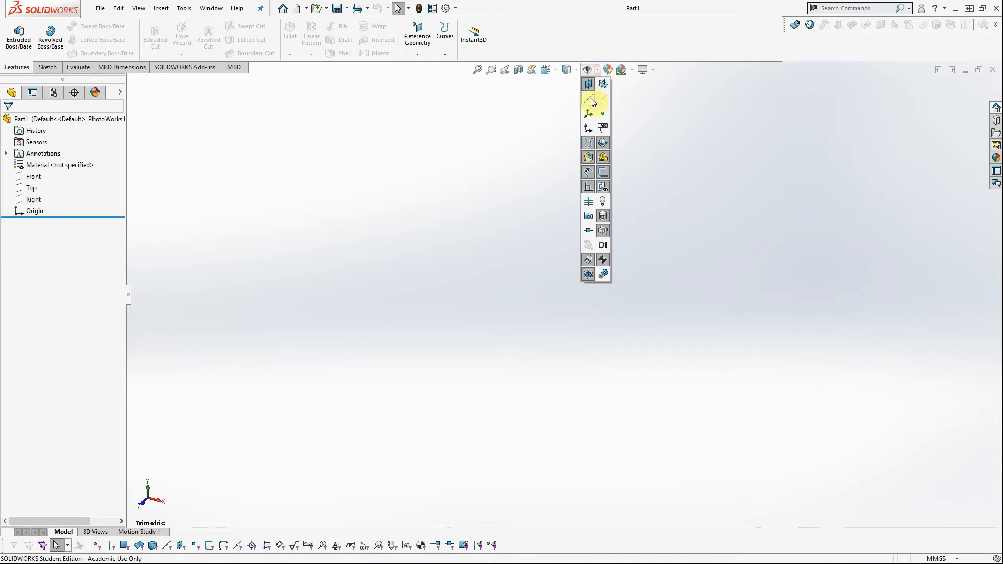
left_click(588, 130)
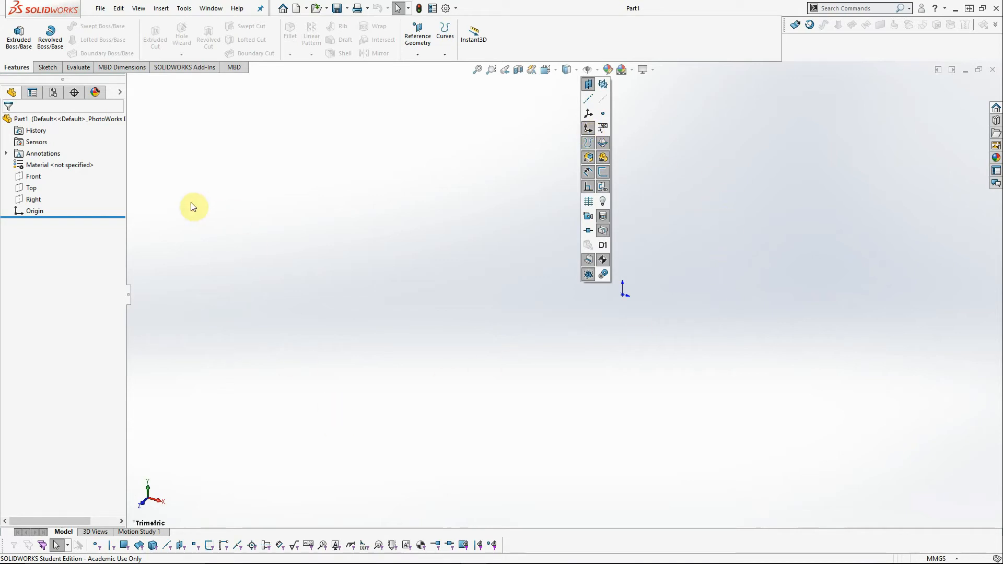
left_click(46, 68)
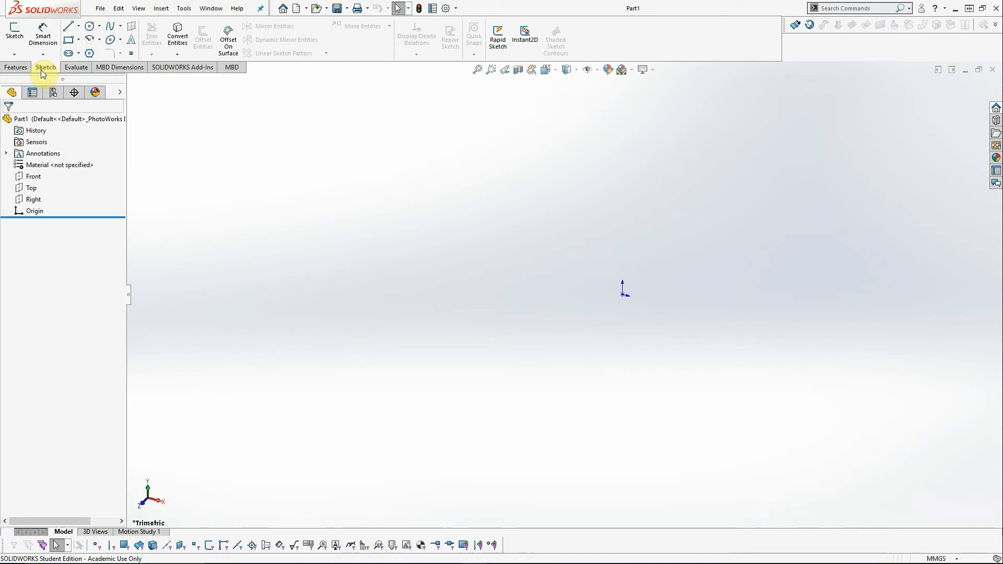
left_click(14, 36)
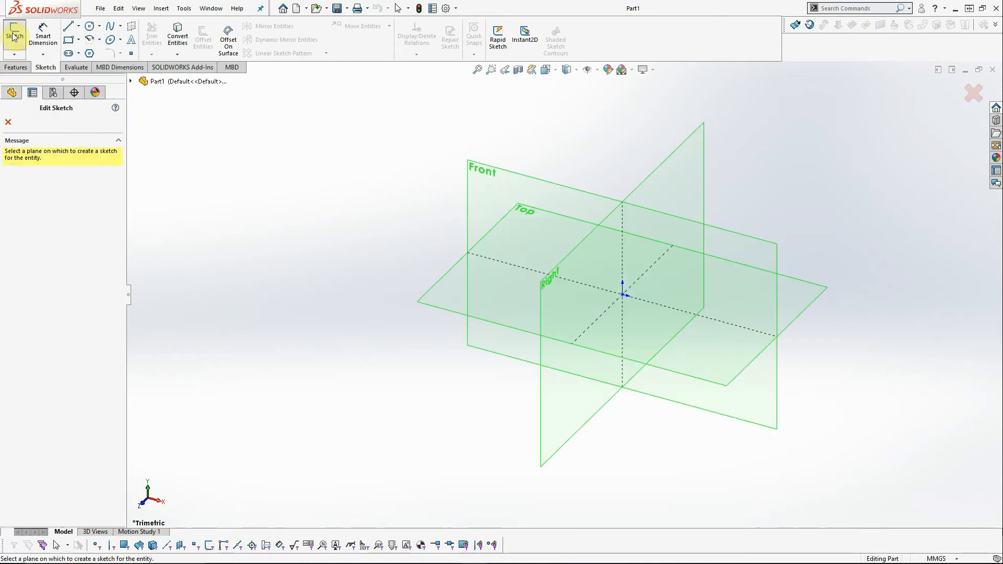
left_click(487, 191)
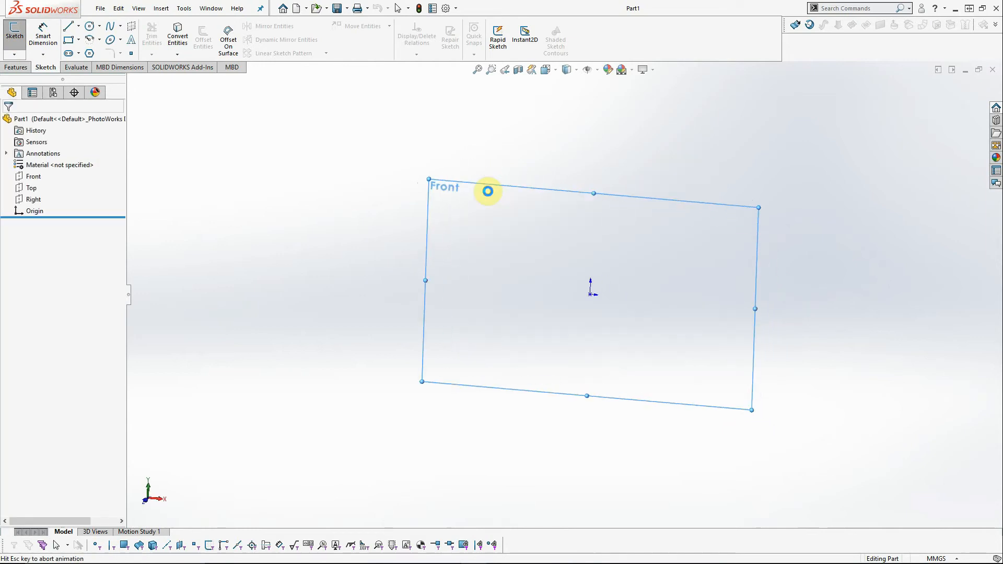
Sketch a circle centred on the origin with a radius of about 40 mm
left_click(89, 26)
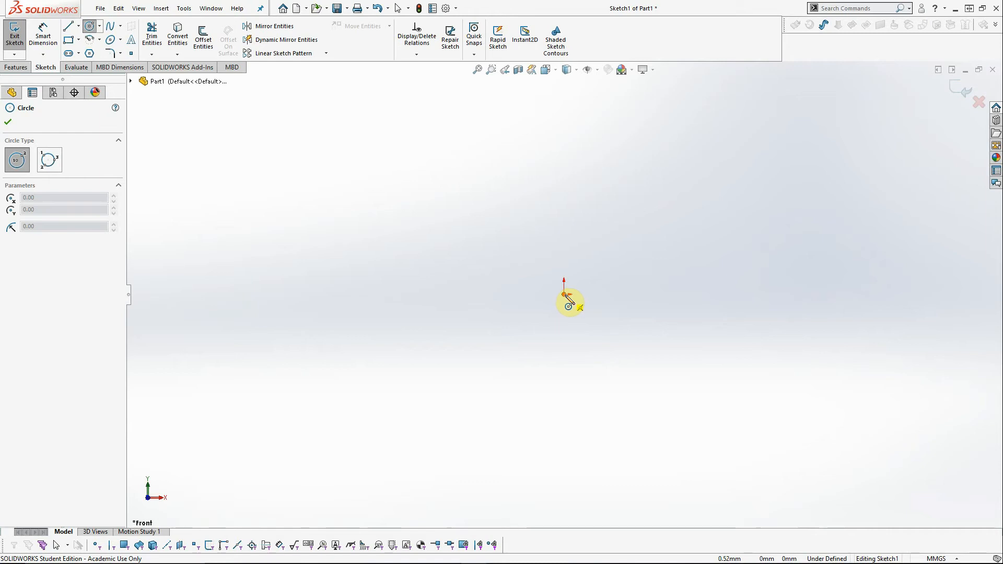
left_click(564, 295)
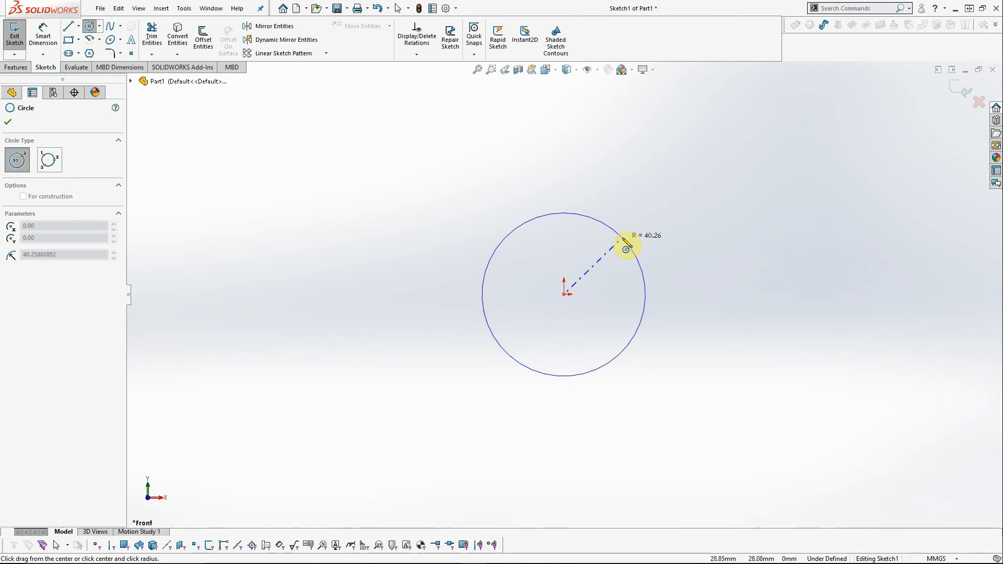
left_click(623, 239)
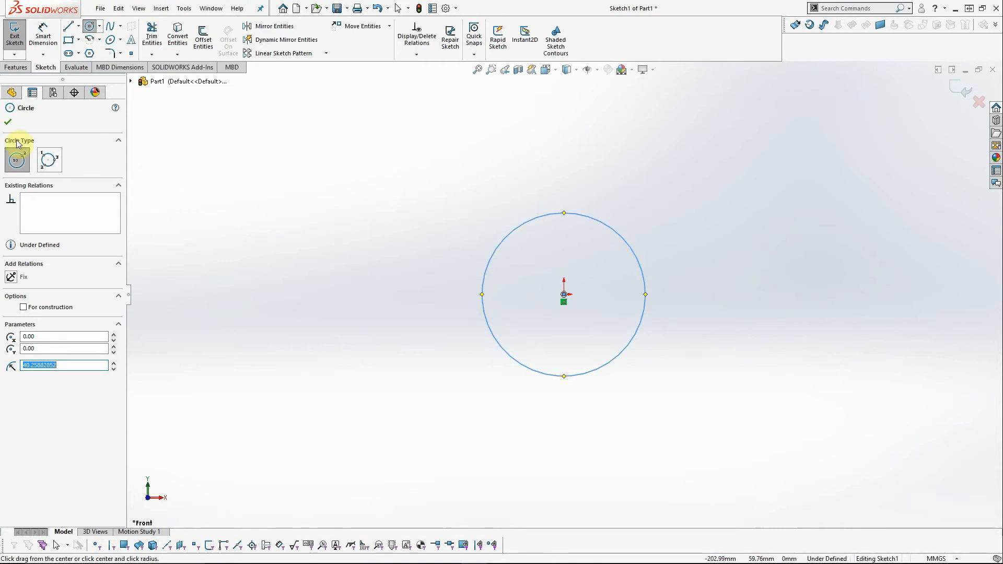
left_click(8, 124)
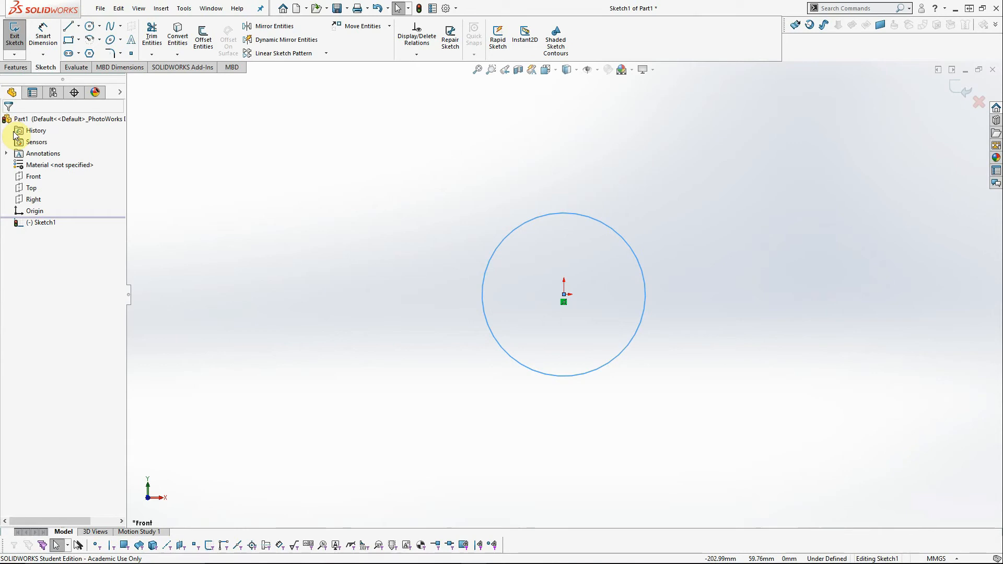
Dimension the circle's diameter and set it to 20 mm
left_click(43, 38)
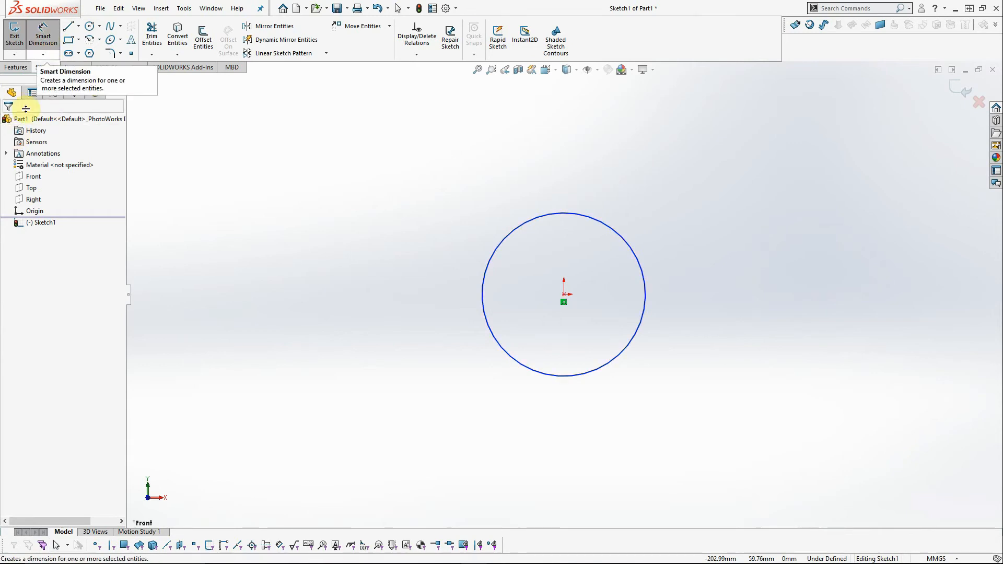
left_click(624, 241)
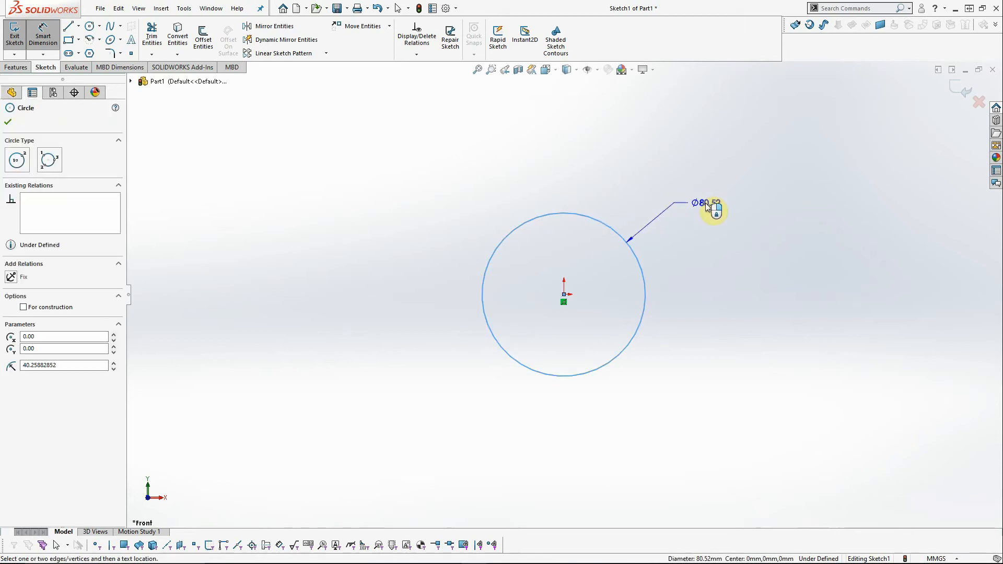
left_click(710, 208)
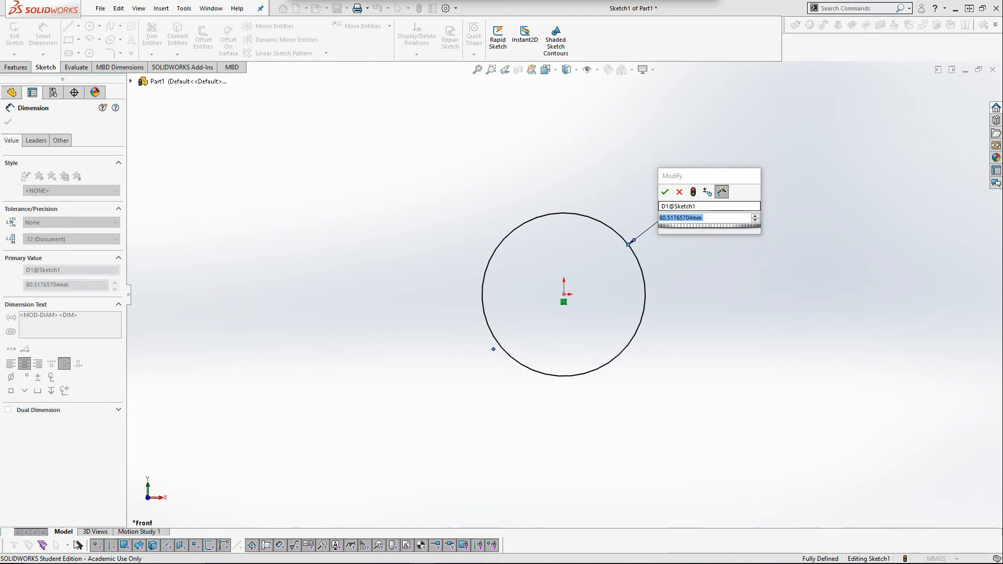
left_click(707, 217)
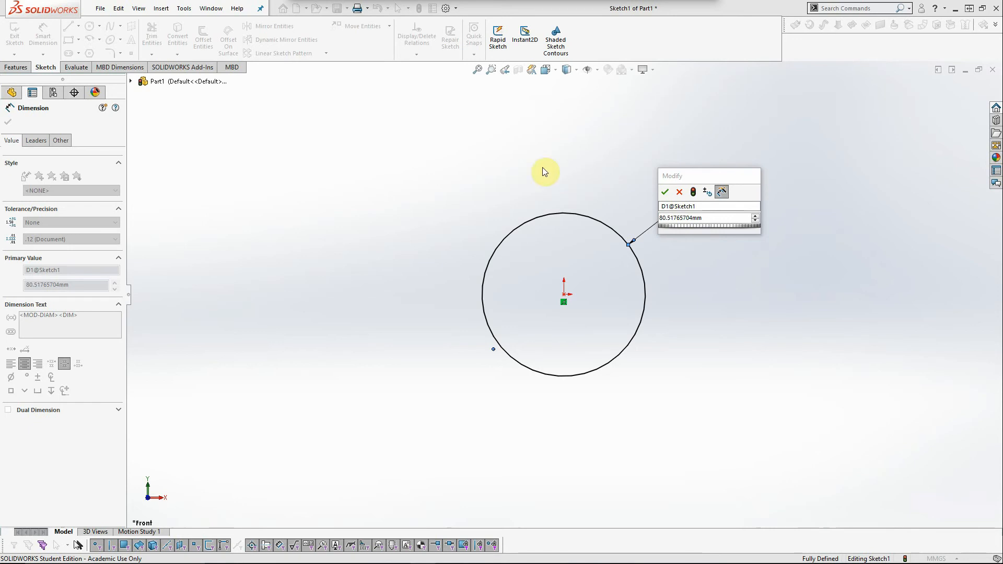
left_click(709, 221)
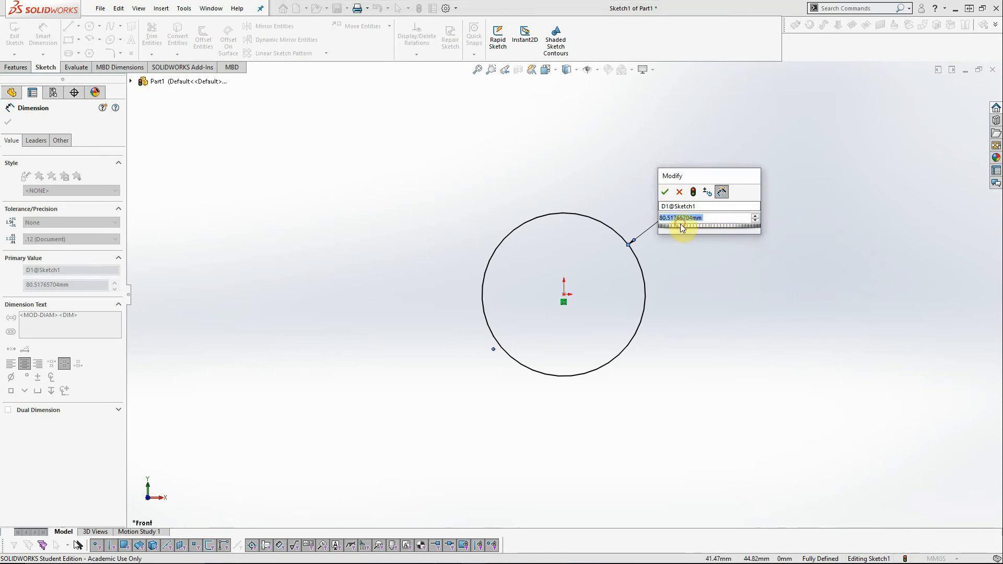
type("20")
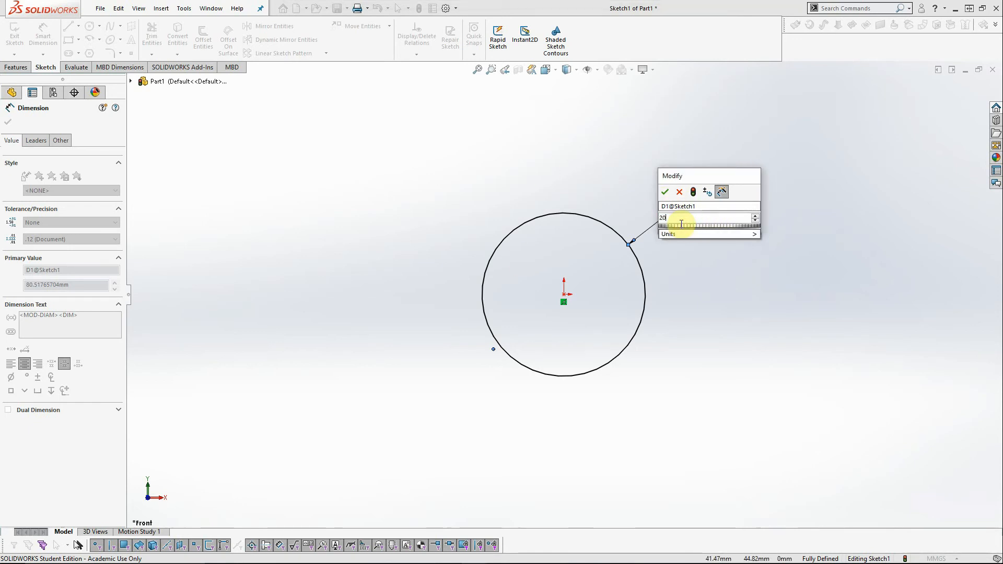
left_click(665, 191)
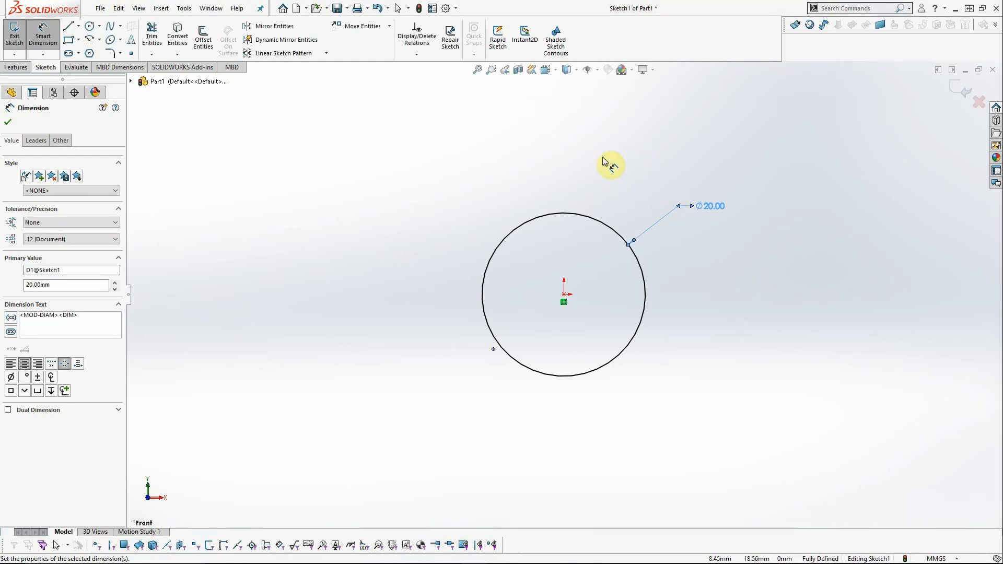
left_click(9, 121)
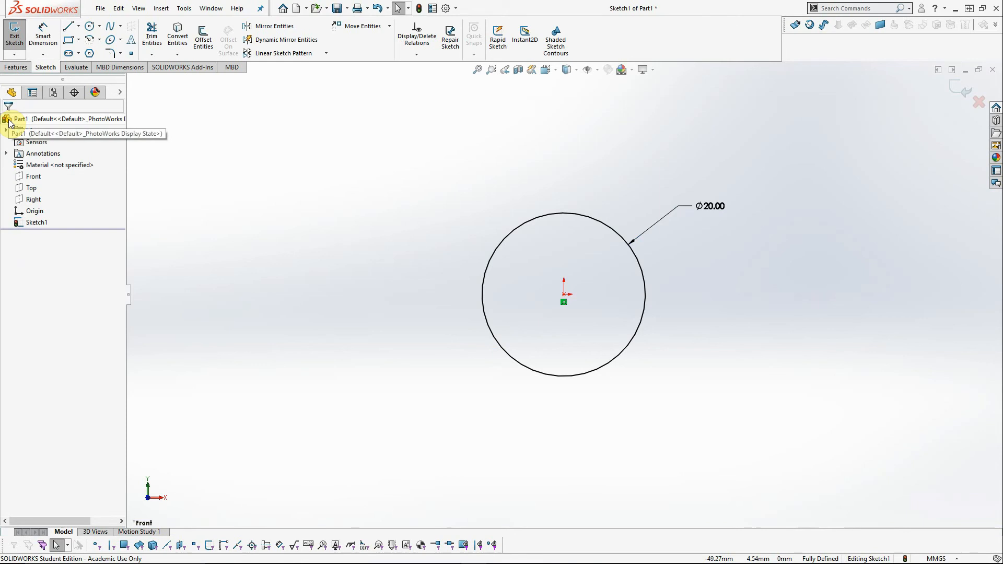
Extrude the circle as a boss with the Mid Plane end condition and a depth of 20 mm
left_click(17, 67)
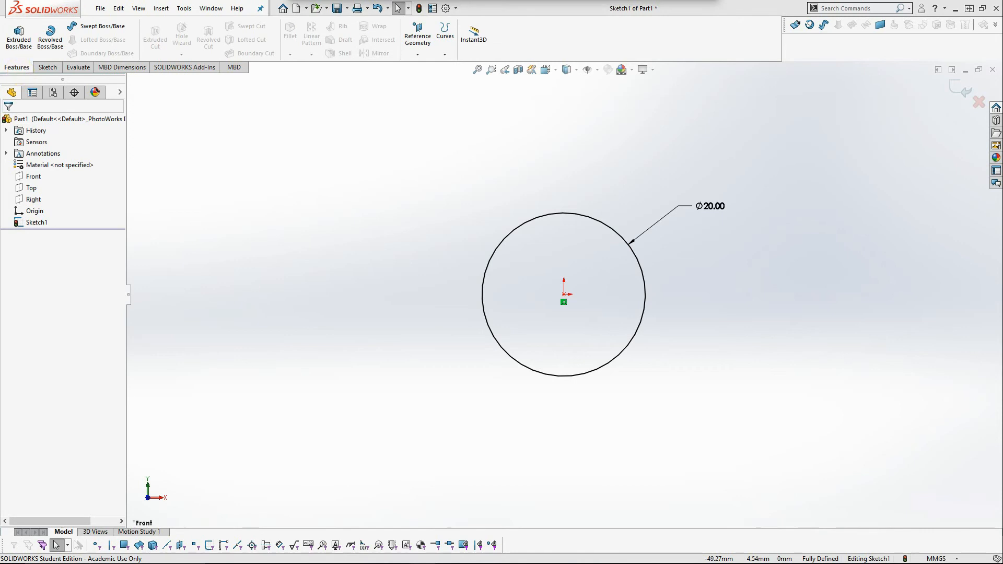
left_click(23, 41)
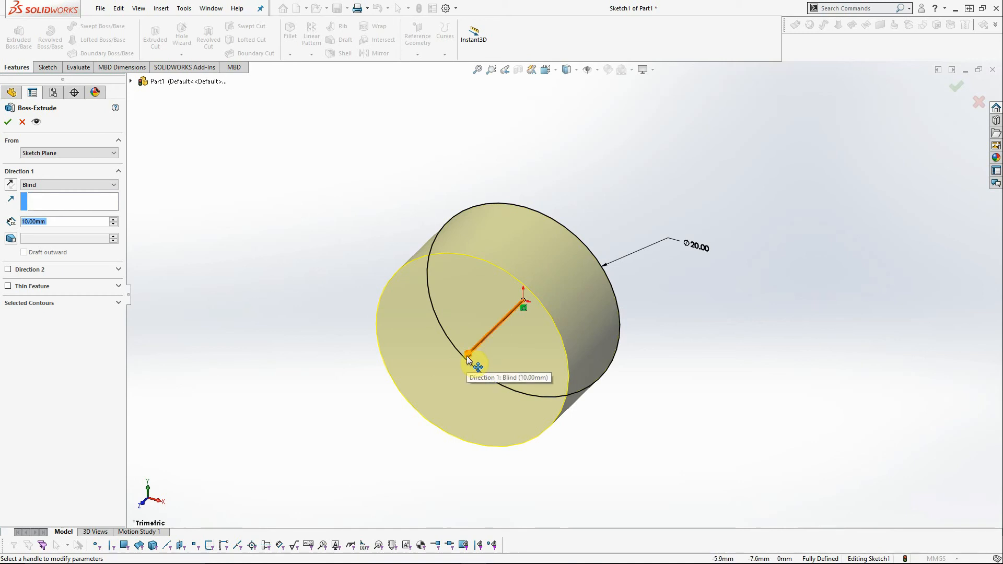
mouse_move(467, 359)
left_mouse_down()
mouse_move(444, 406)
mouse_move(448, 392)
left_mouse_up()
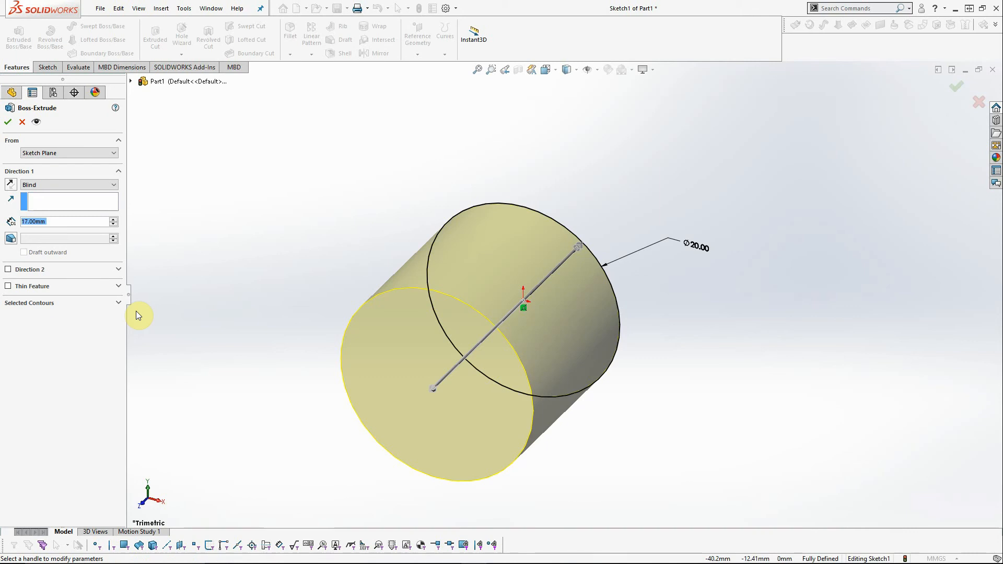
left_click(81, 184)
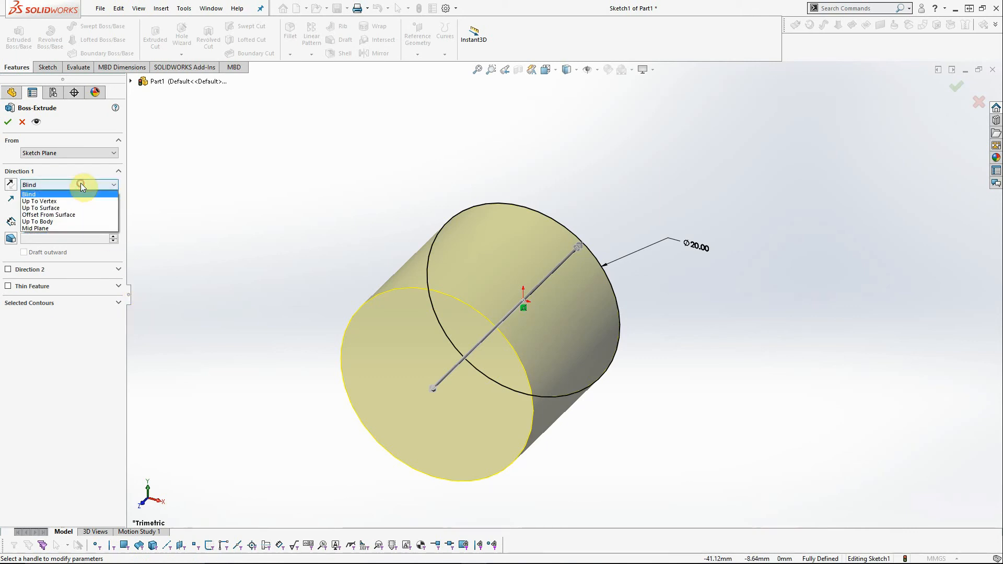
left_click(70, 230)
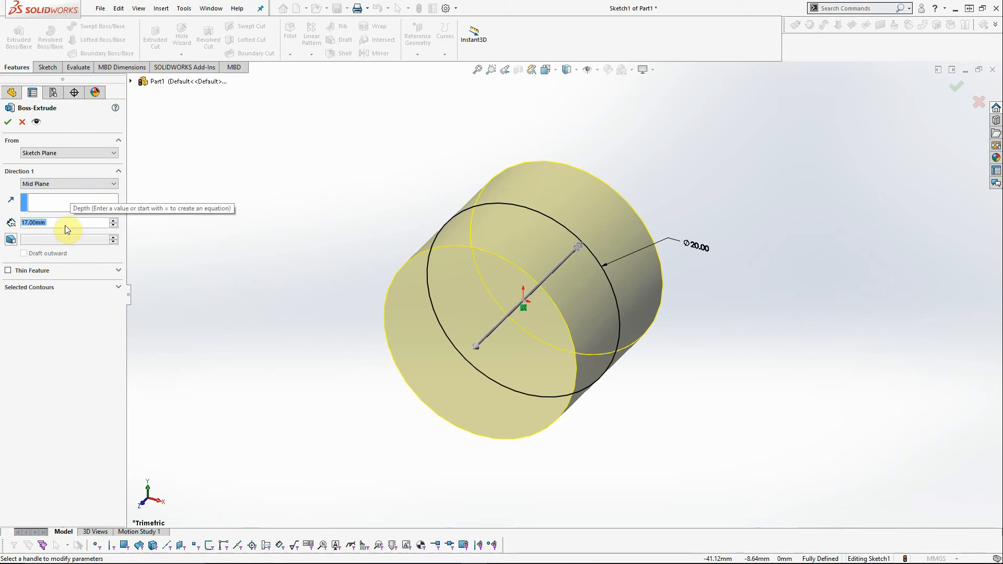
type("20")
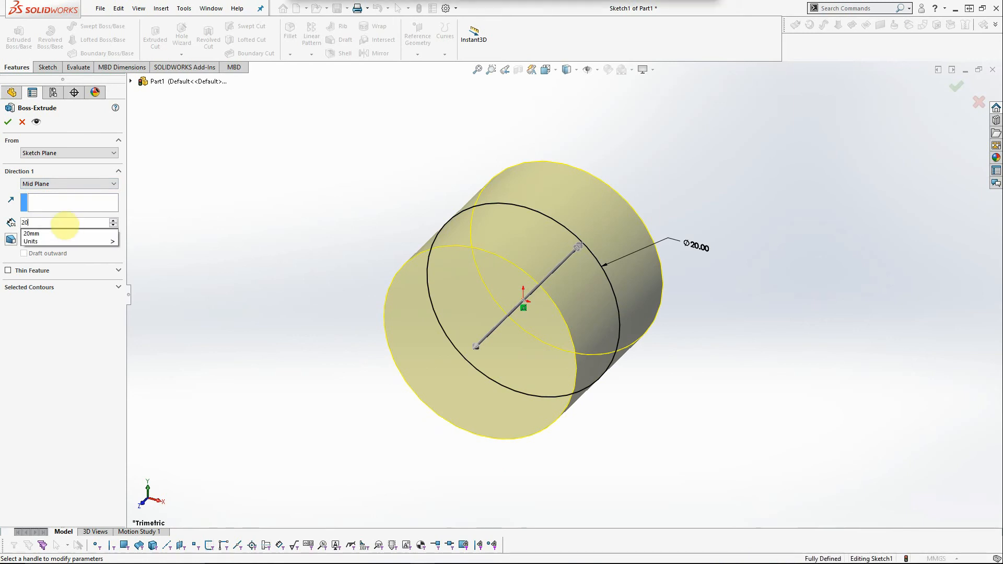
key("Return")
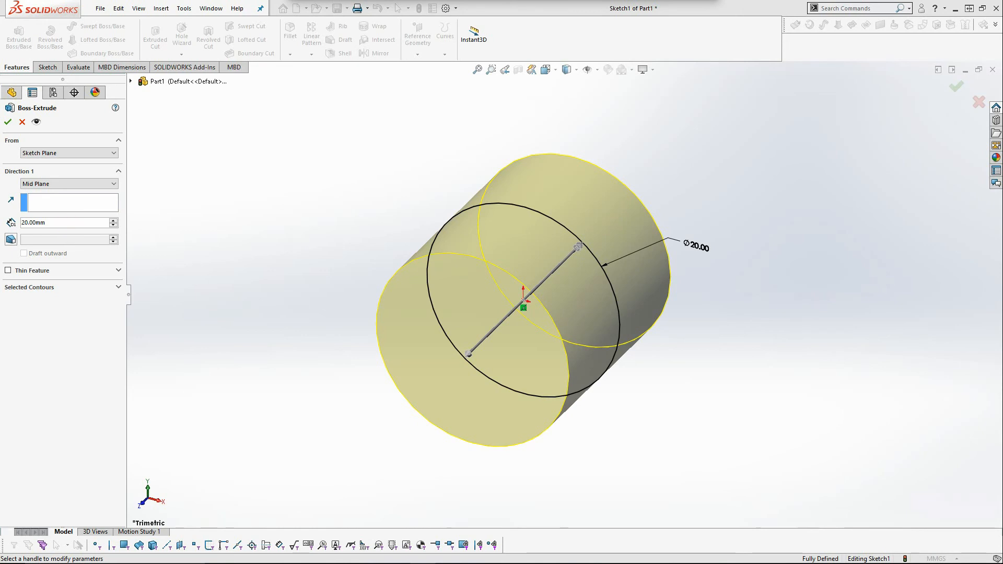
left_click(7, 123)
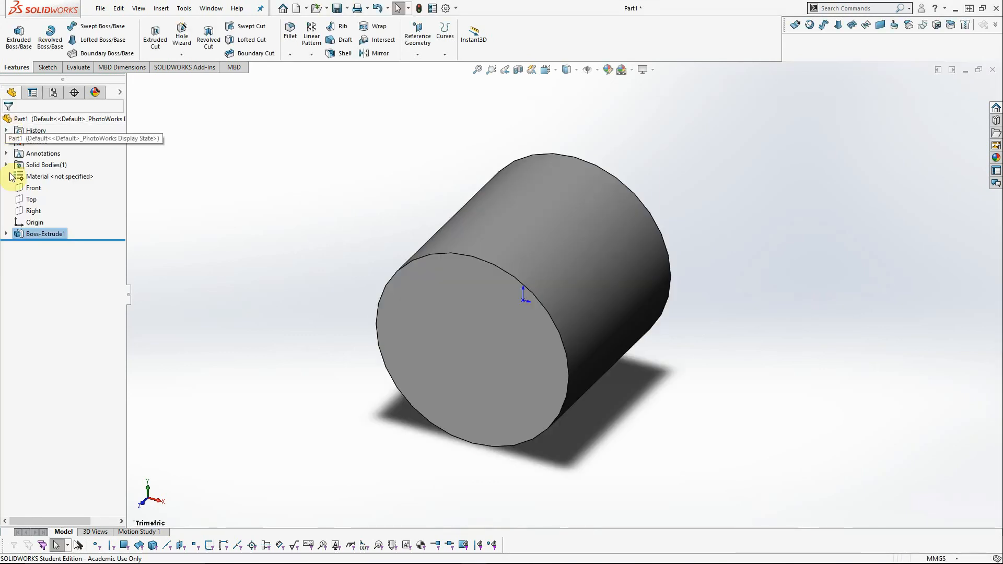
Edit the sketch of the extruded cylinder, set the circle's diameter to 40 mm and exit the sketch
left_click(6, 234)
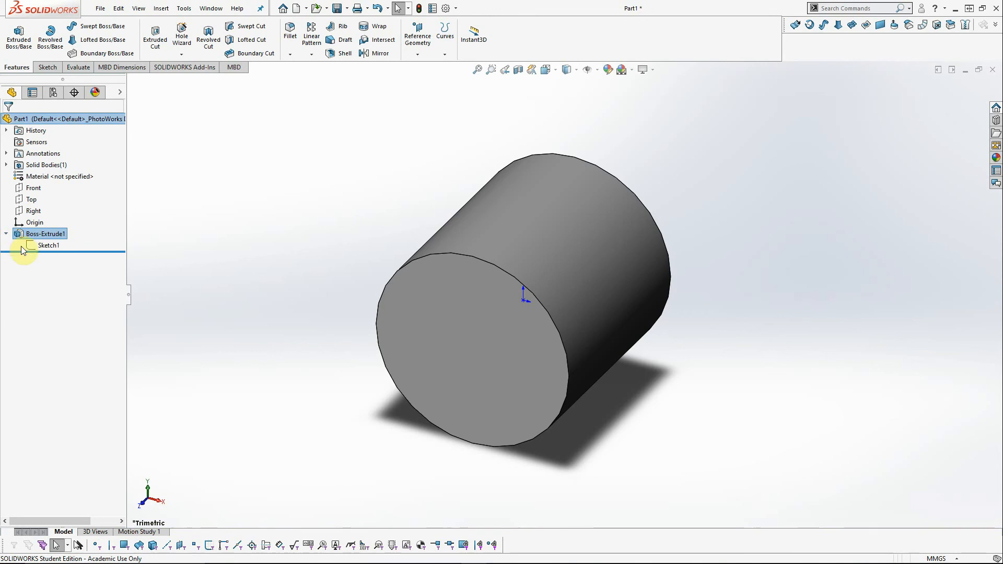
right_click(42, 246)
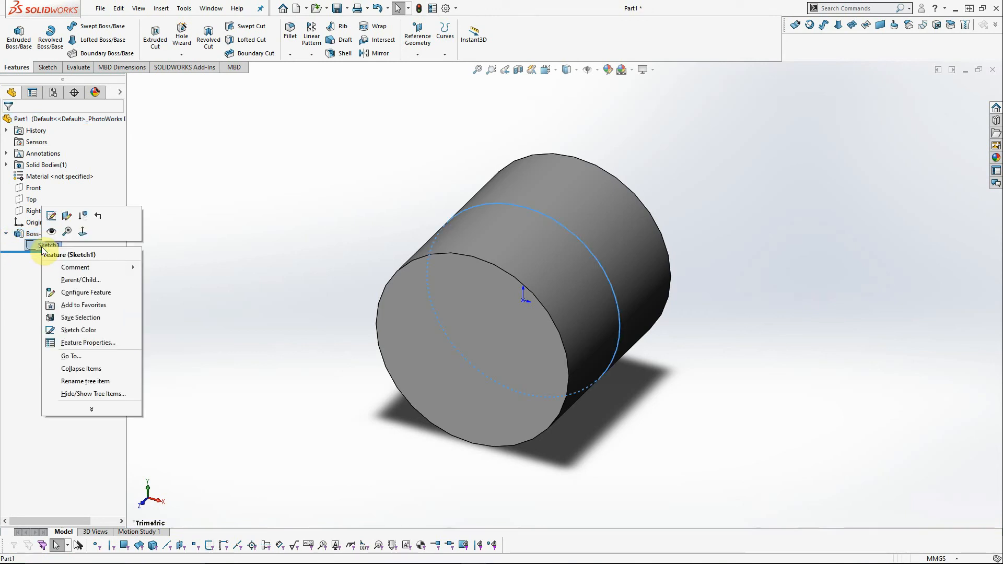
left_click(50, 215)
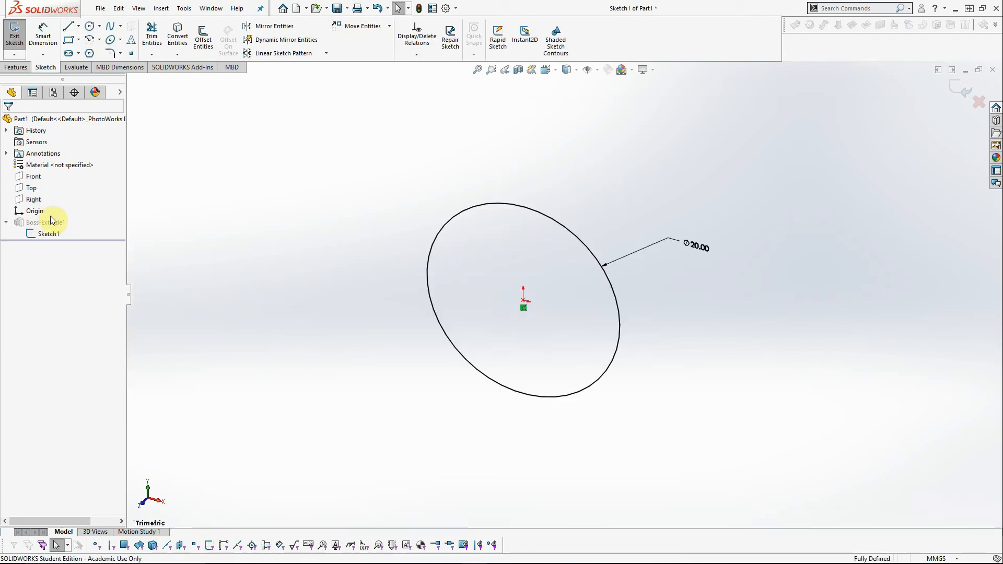
left_click(699, 248)
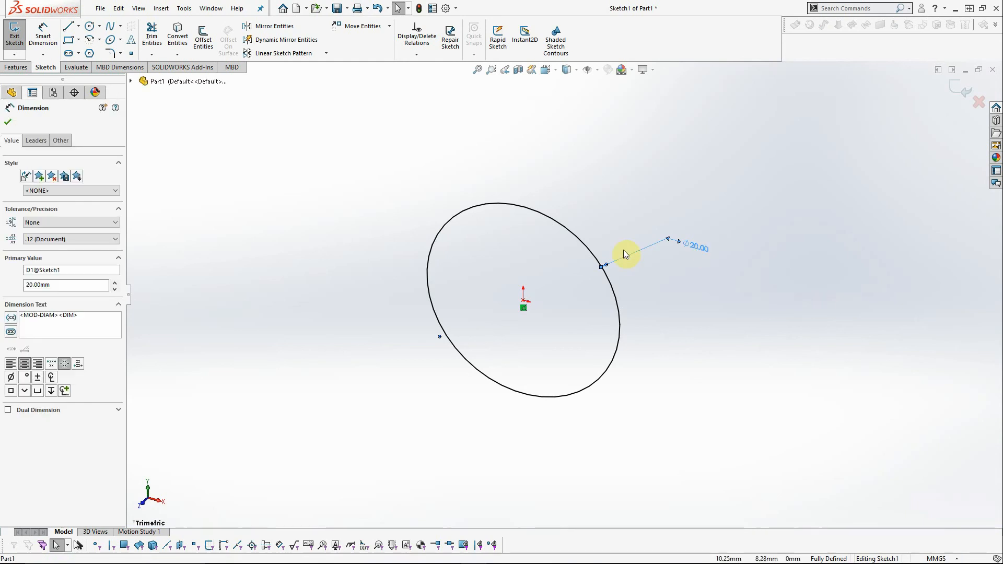
double_click(703, 249)
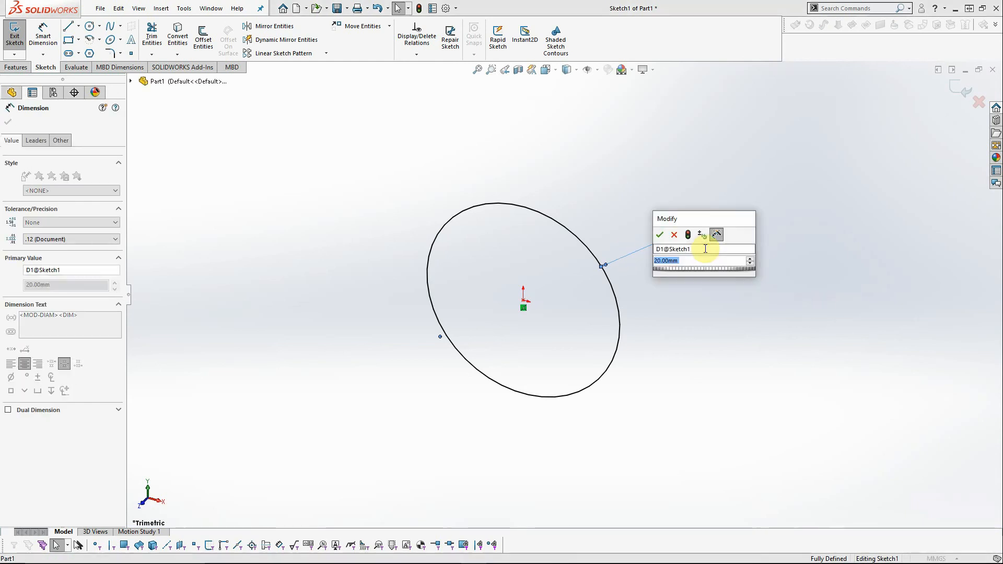
type("40")
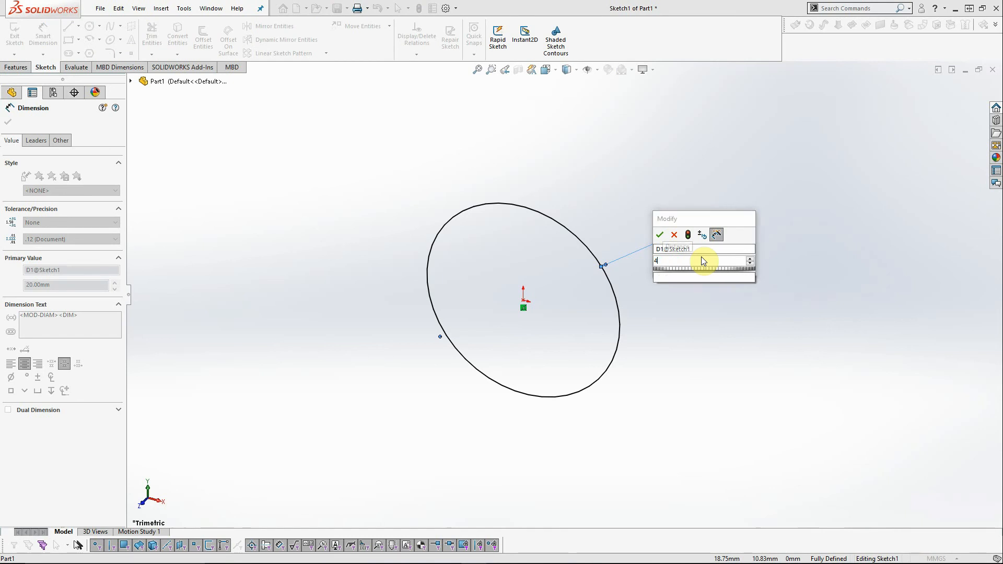
left_click(660, 238)
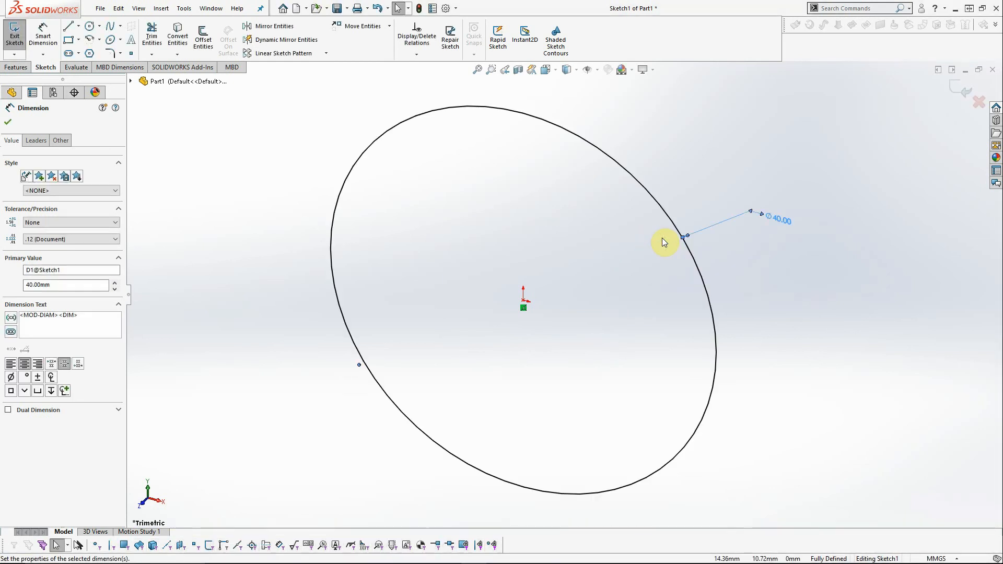
left_click(7, 123)
left_click(12, 37)
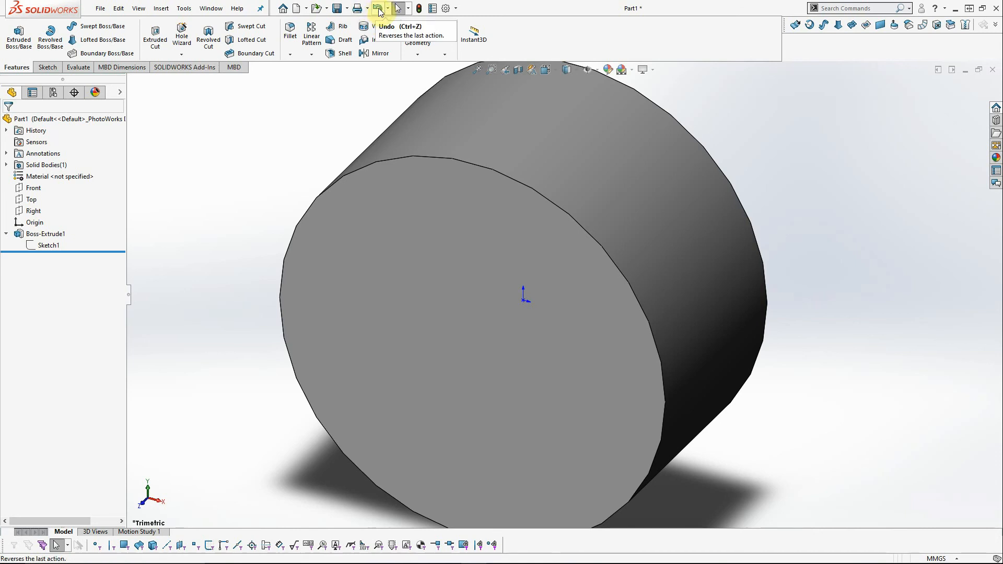
Undo the sketch exit and the circle's diameter change, and close the sketch again
left_click(119, 9)
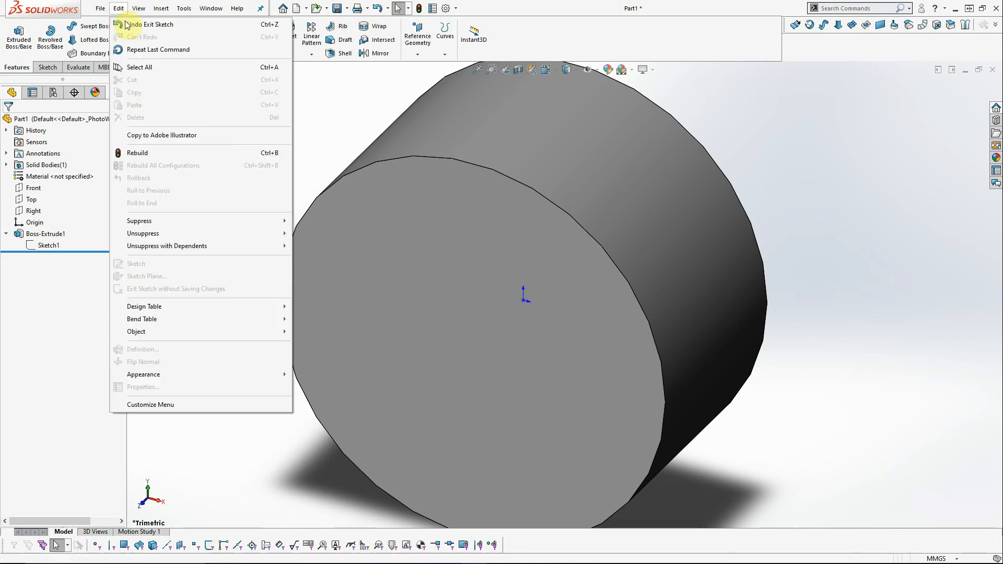
left_click(121, 9)
left_click(123, 10)
left_click(124, 11)
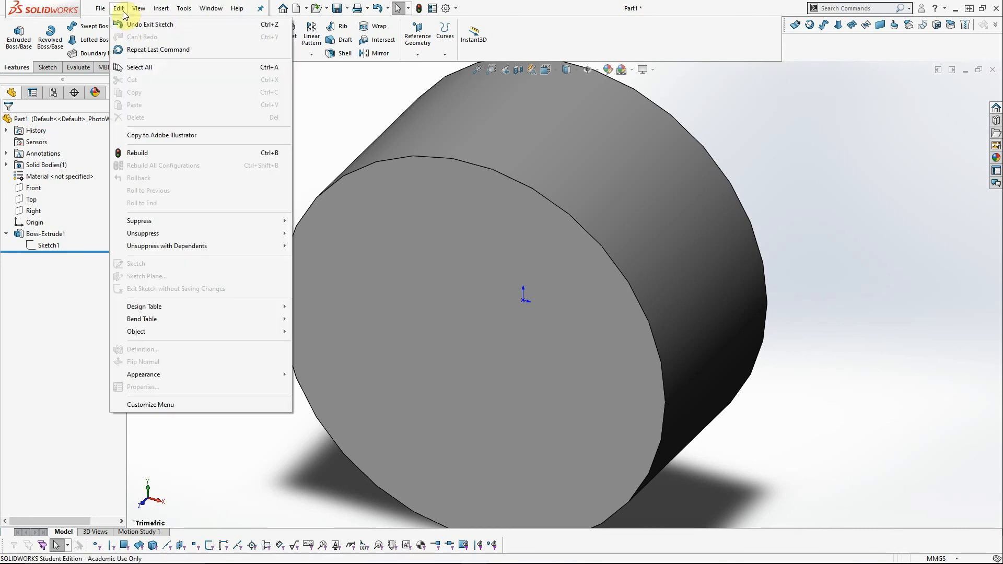
left_click(314, 109)
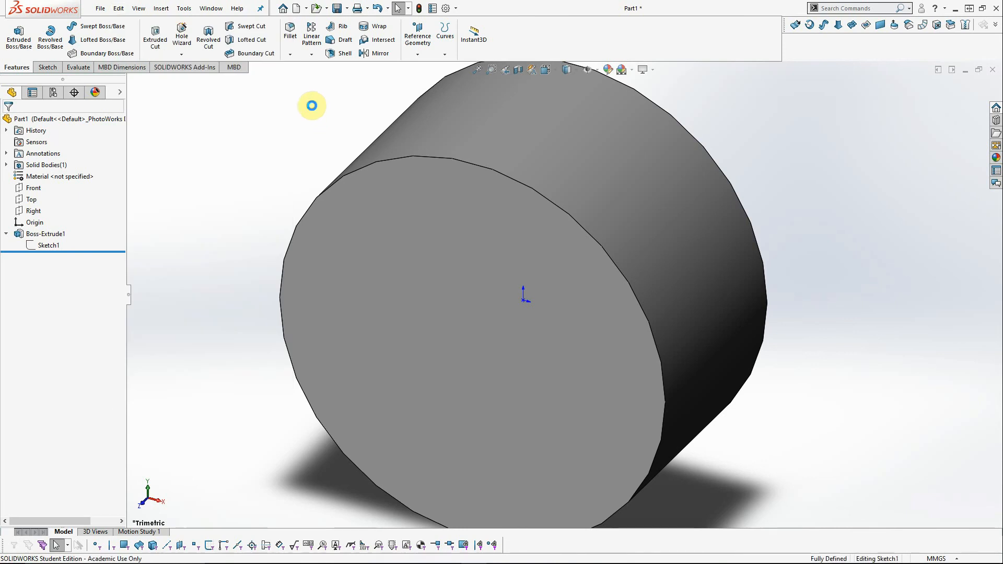
key("Return")
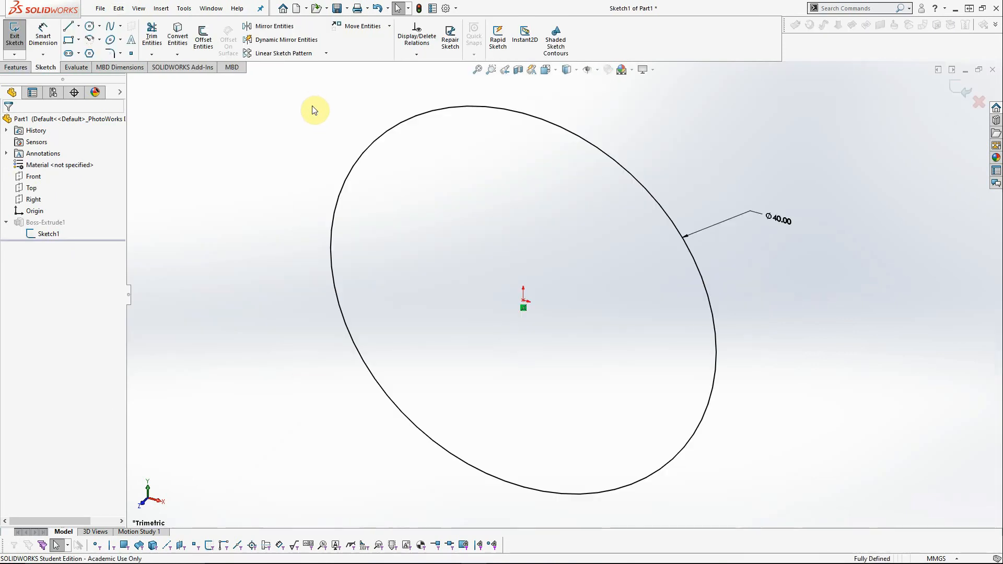
key("ctrl+z")
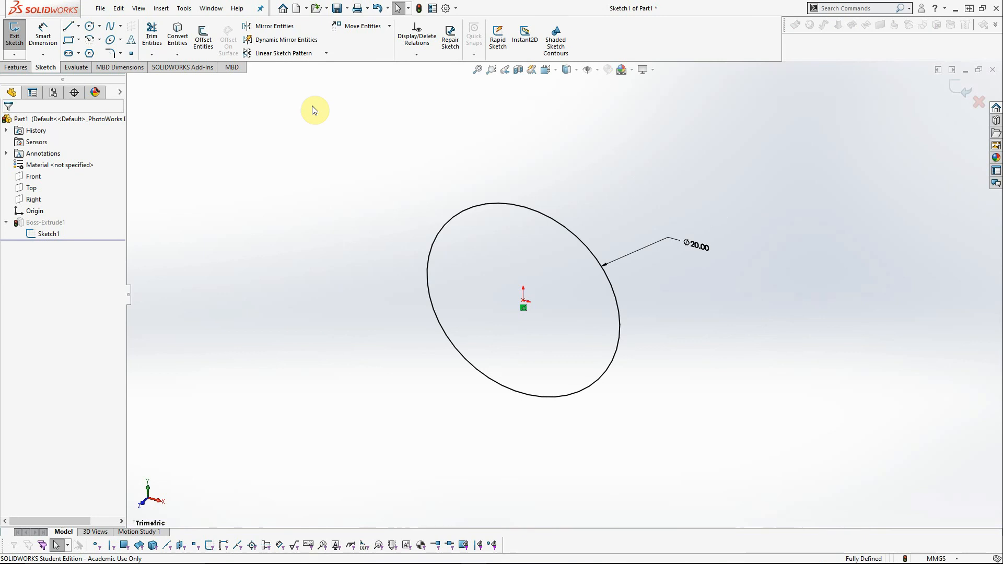
left_click(16, 36)
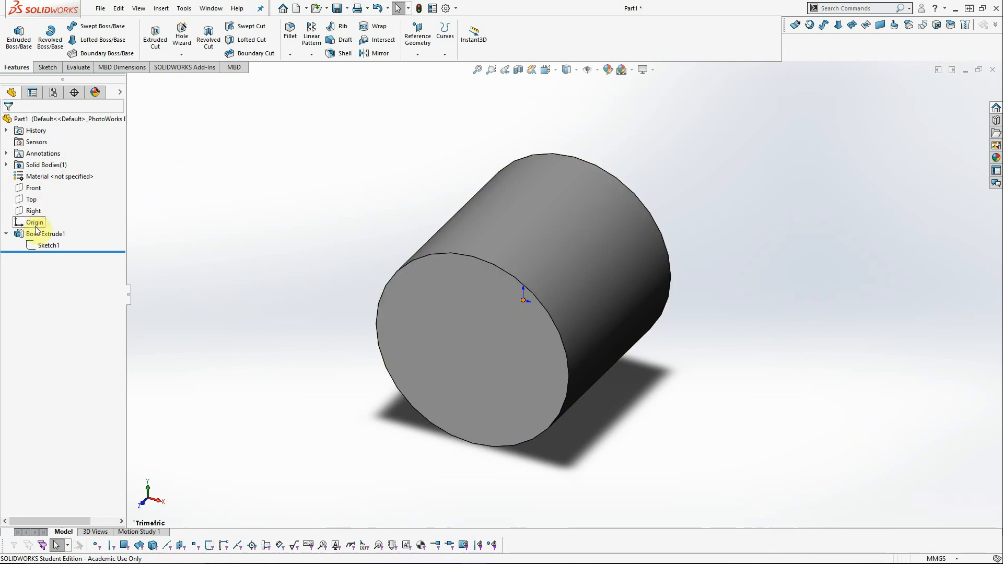
Move the cylinder's sketch from the Front plane to the Top plane by editing its sketch plane
right_click(40, 245)
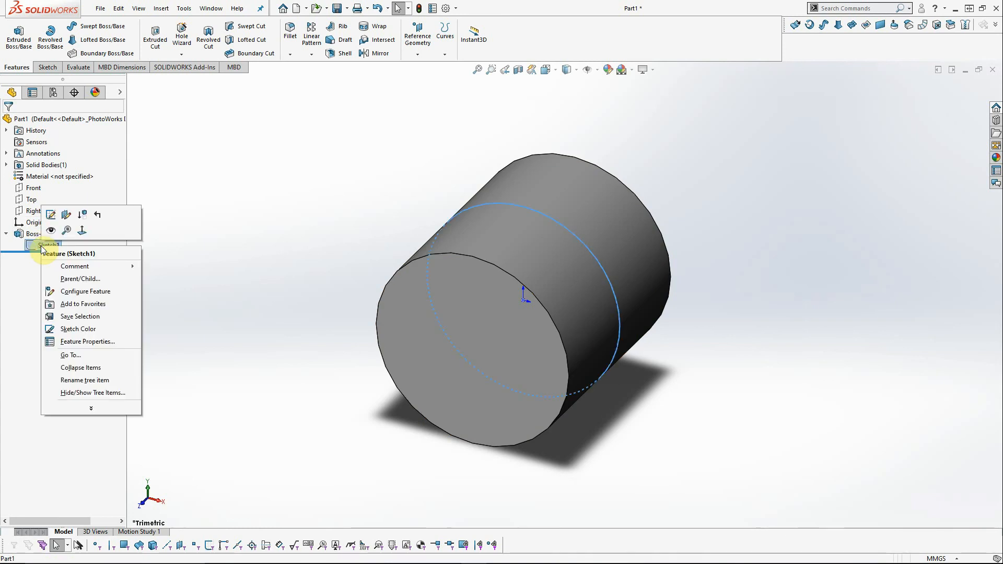
left_click(66, 215)
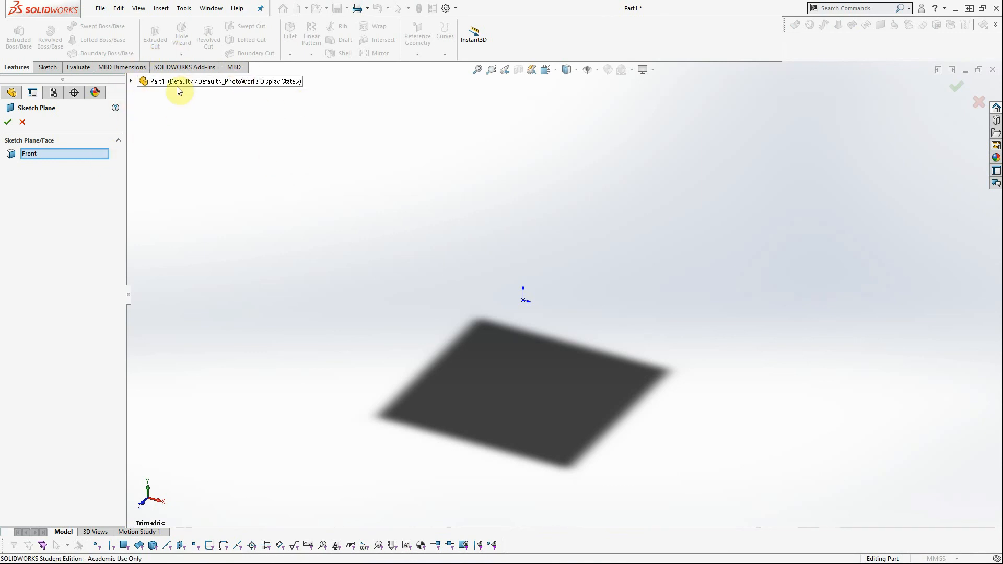
left_click(130, 81)
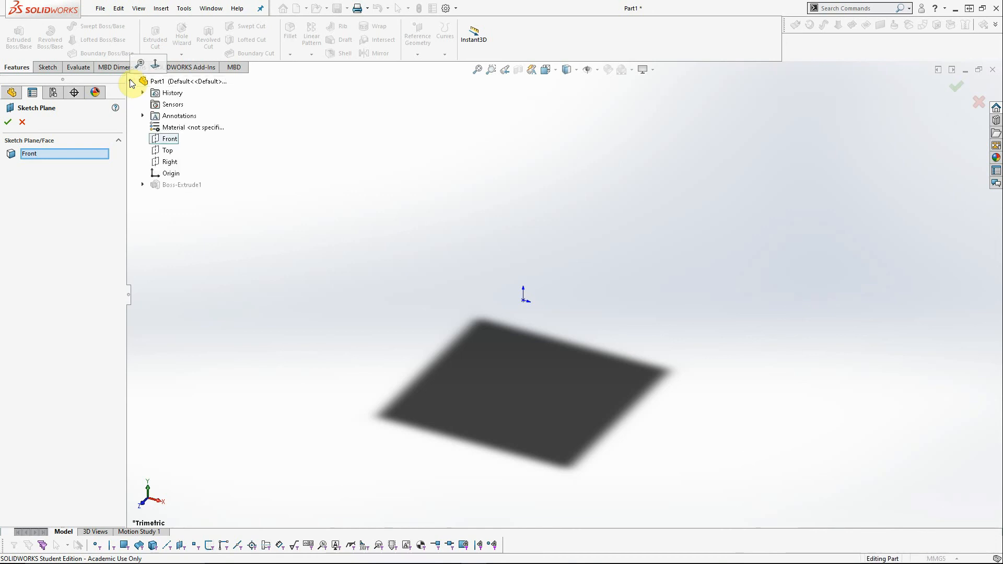
left_click(167, 155)
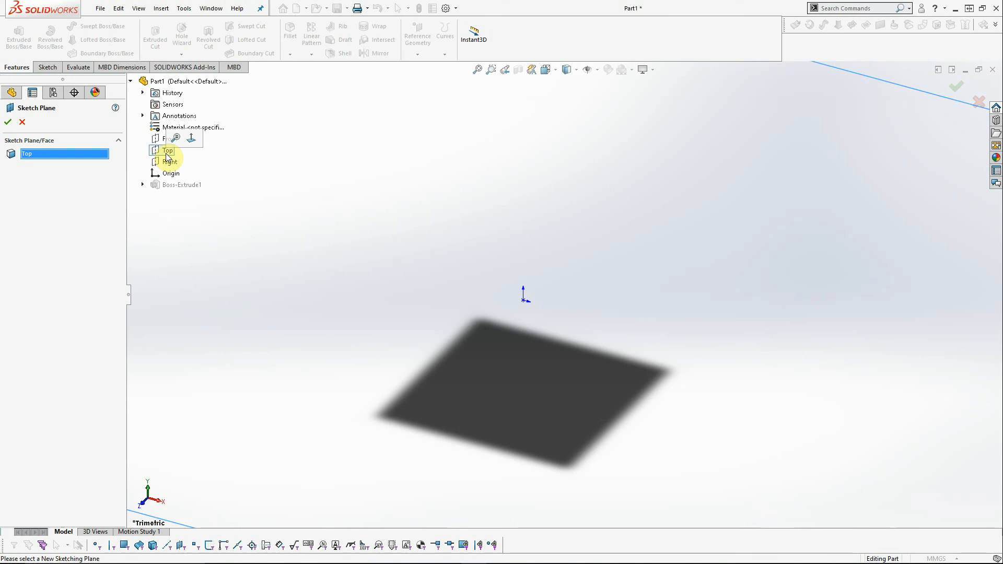
left_click(9, 121)
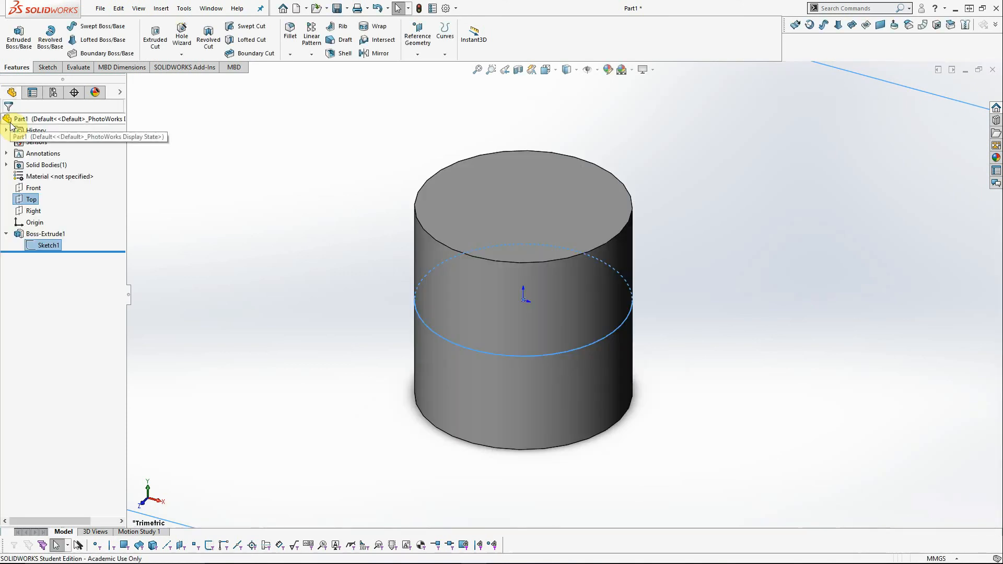
Undo the sketch plane change of the cylinder's sketch
left_click(48, 247)
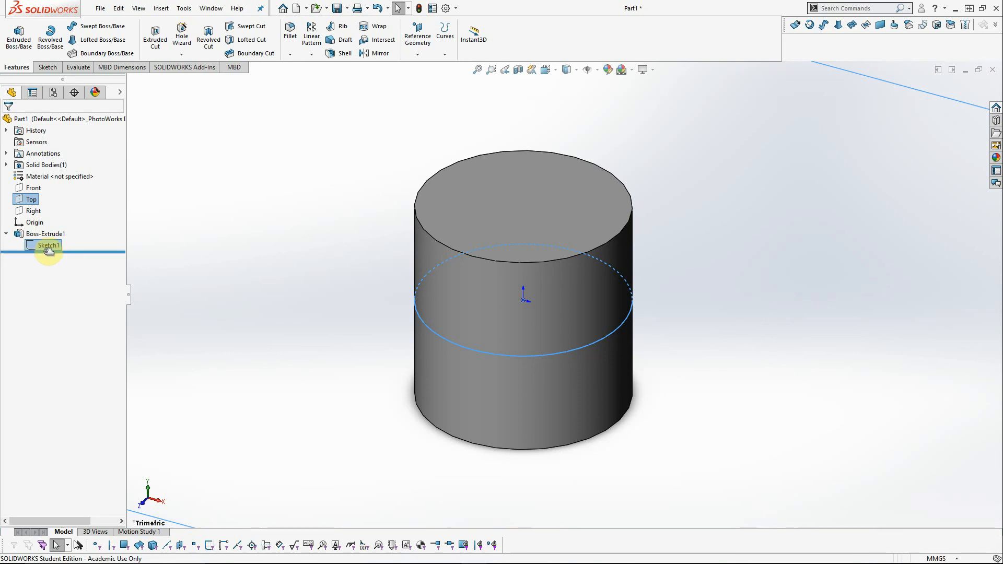
key("ctrl+z")
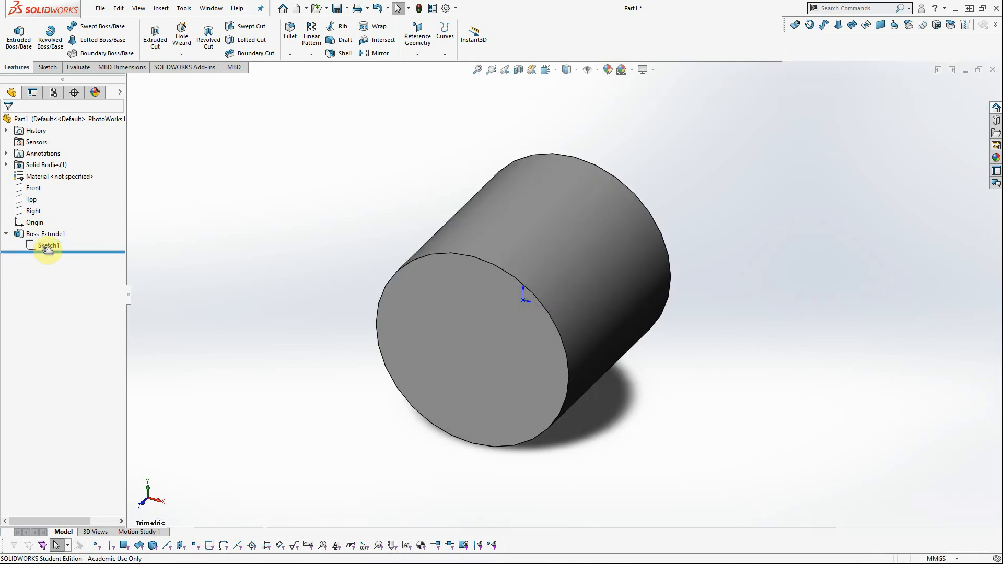
right_click(48, 248)
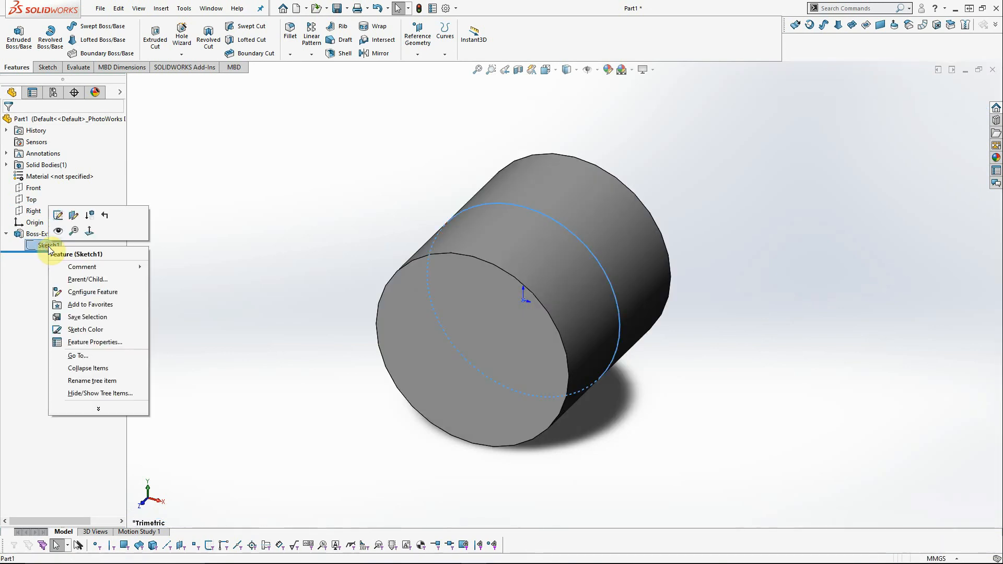
left_click(231, 300)
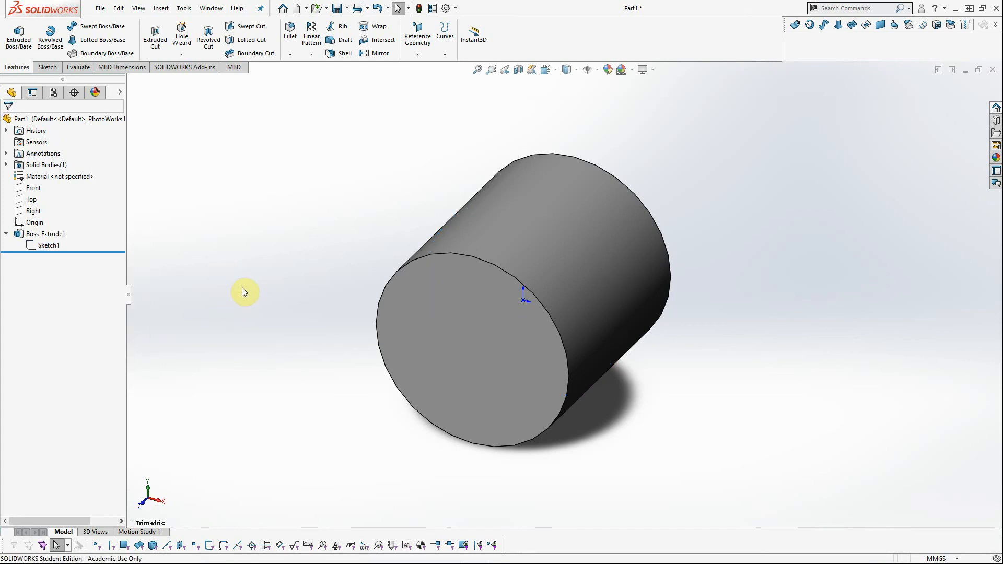